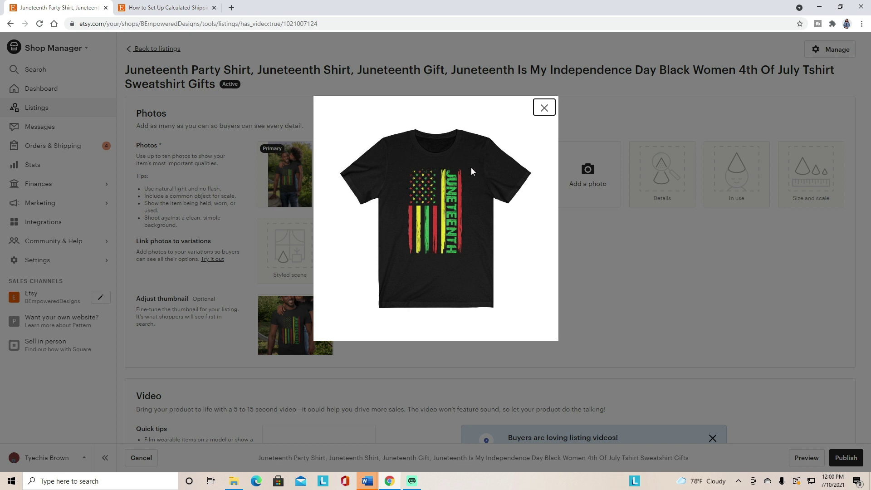
View the listing's white shirt mockup and the Bella Canvas 3001 size chart photo at full size.
click(446, 176)
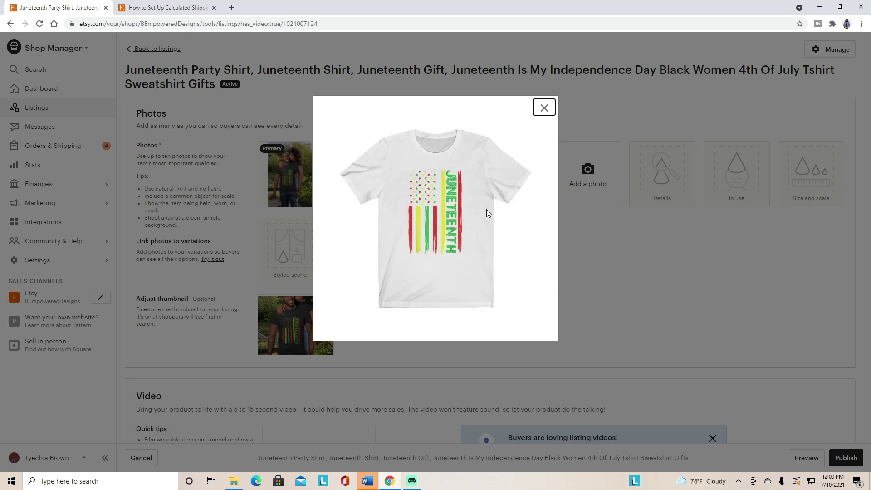
click(543, 108)
click(518, 172)
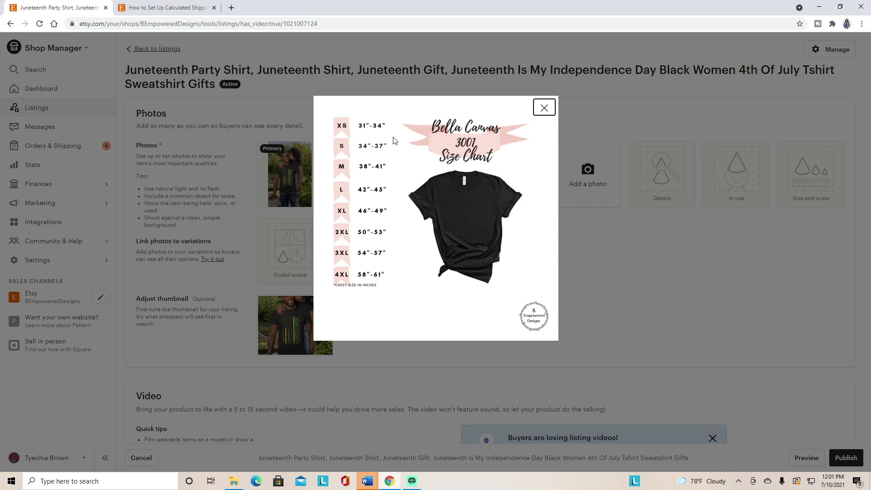
click(545, 110)
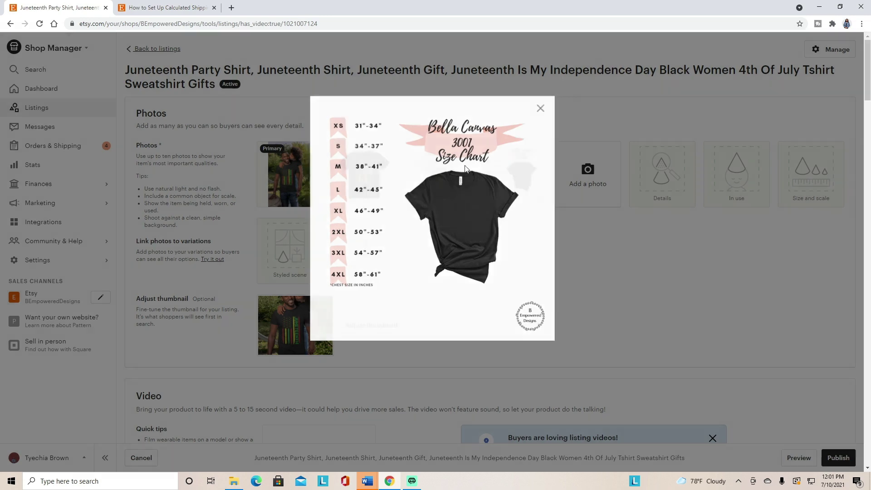
Play the product video in the listing's Video section.
scroll(465, 302, down, 4)
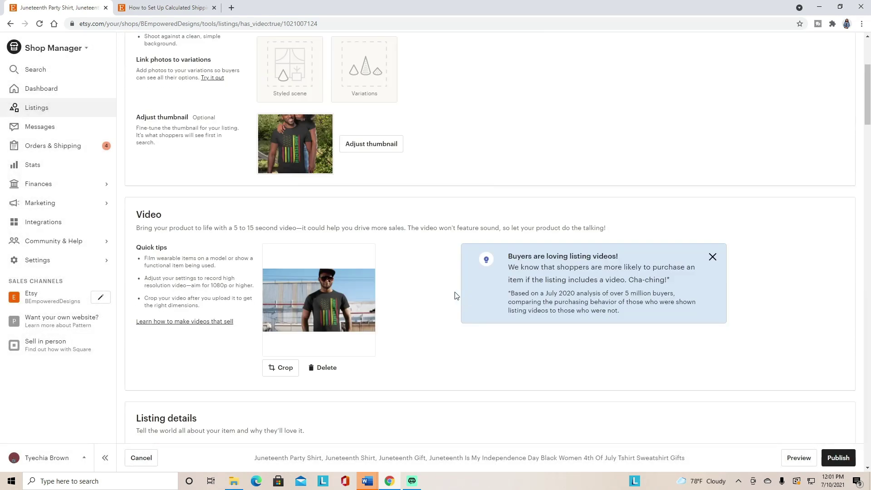
click(322, 298)
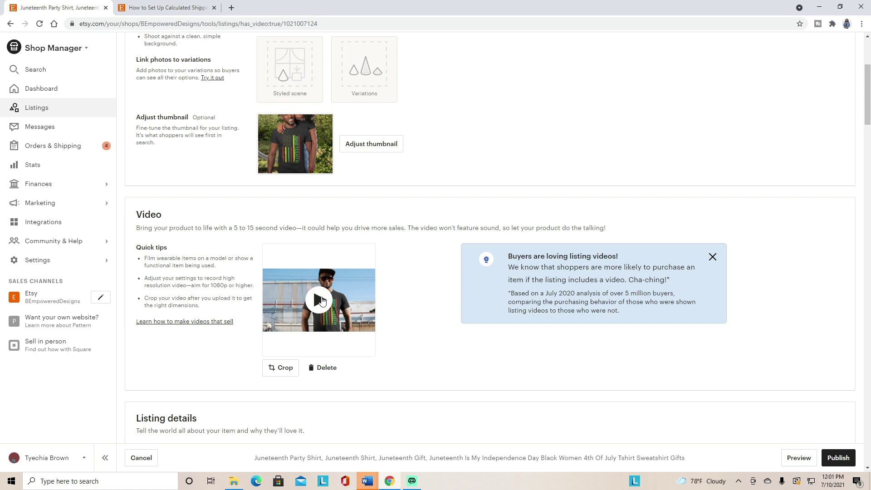
click(321, 300)
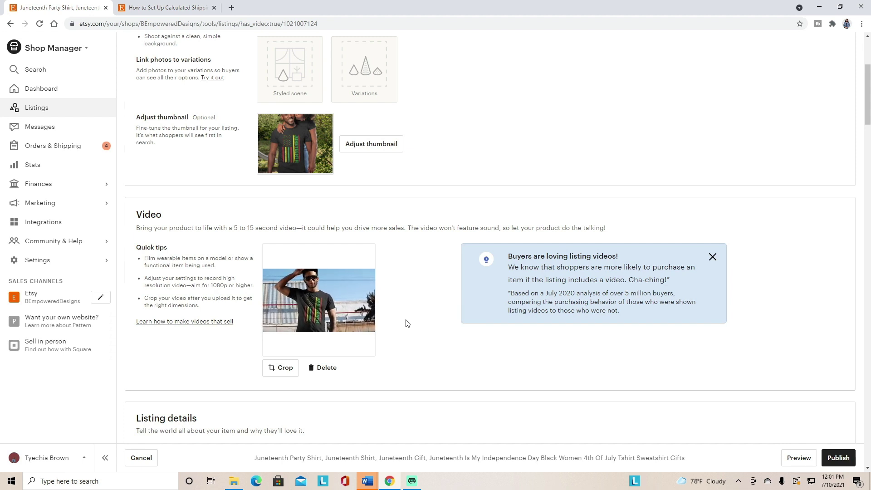
Review the listing details from the title down, checking the available size scale and clothing style options without changing them.
scroll(403, 321, down, 5)
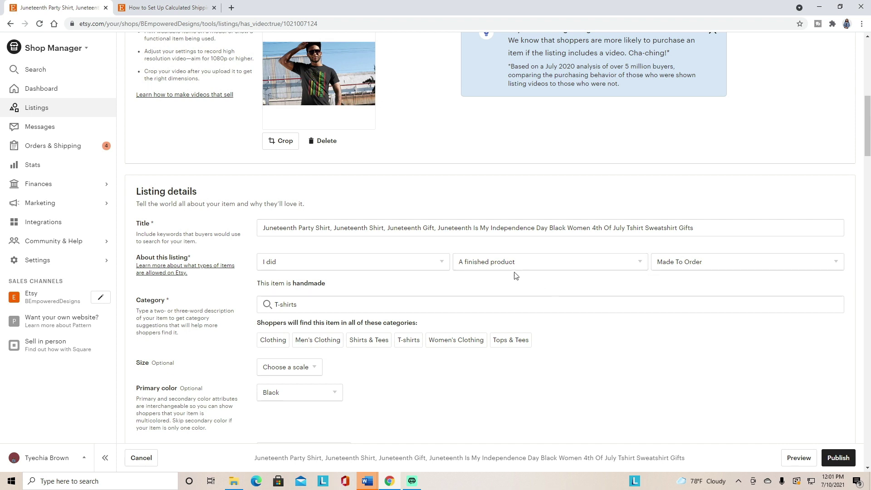
scroll(268, 279, down, 2)
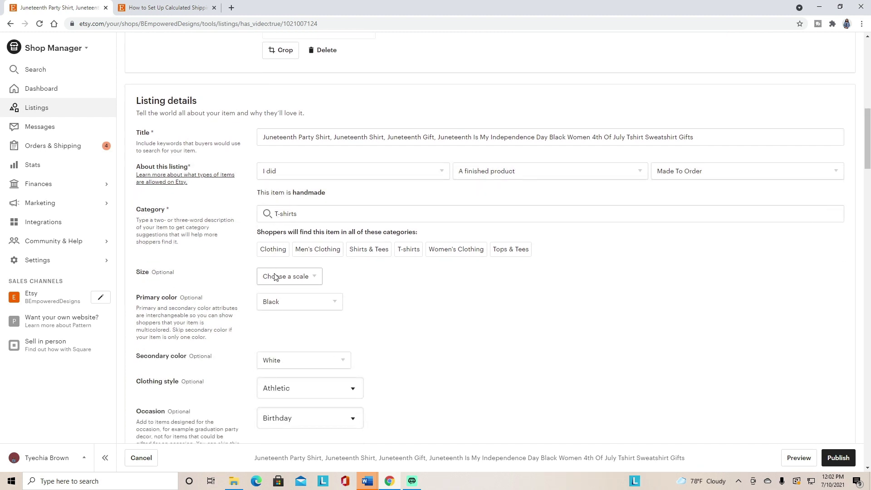
click(316, 278)
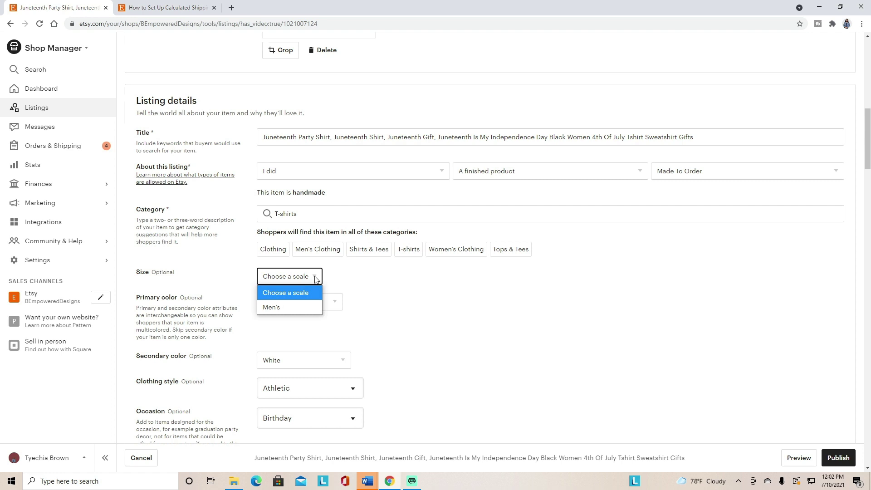
click(316, 277)
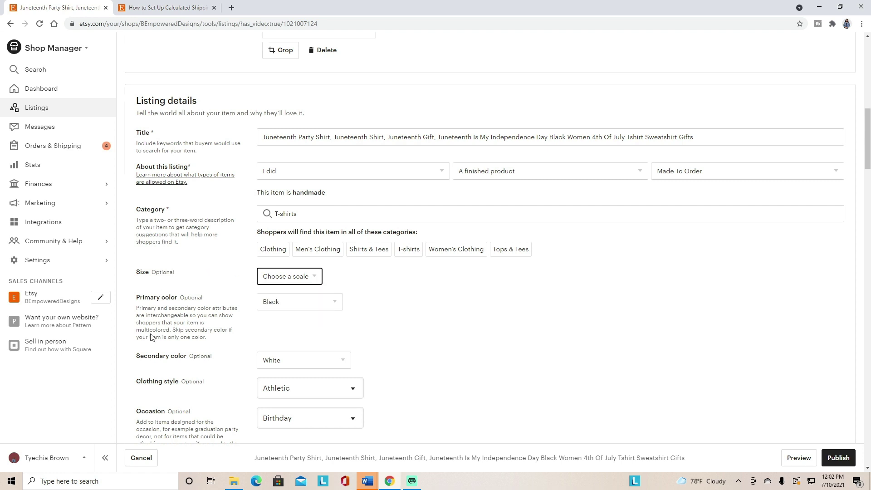
scroll(182, 301, down, 1)
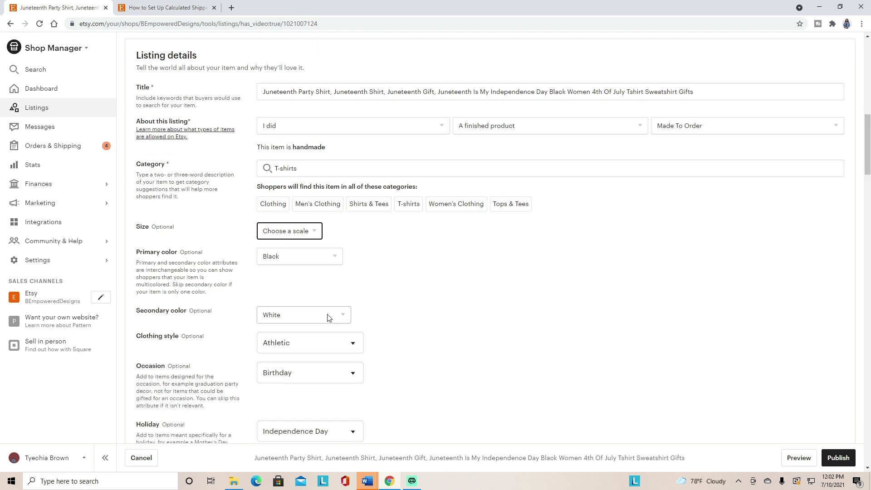
scroll(329, 318, down, 1)
click(352, 298)
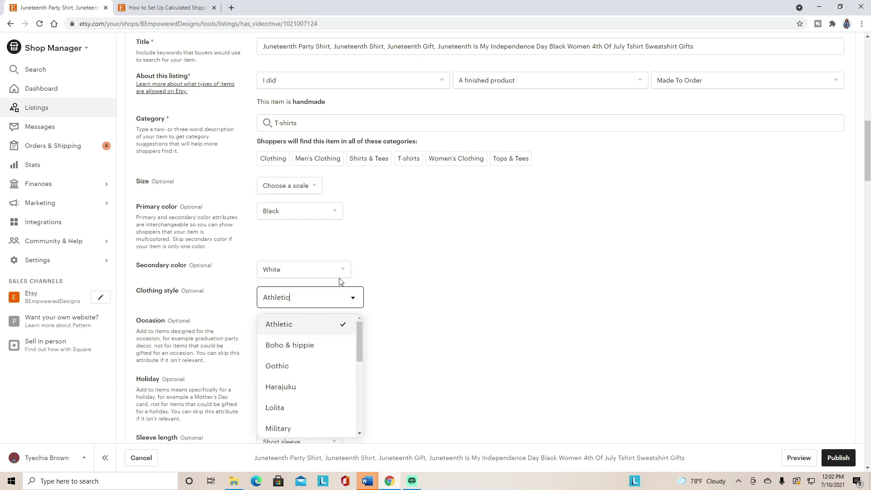
click(255, 338)
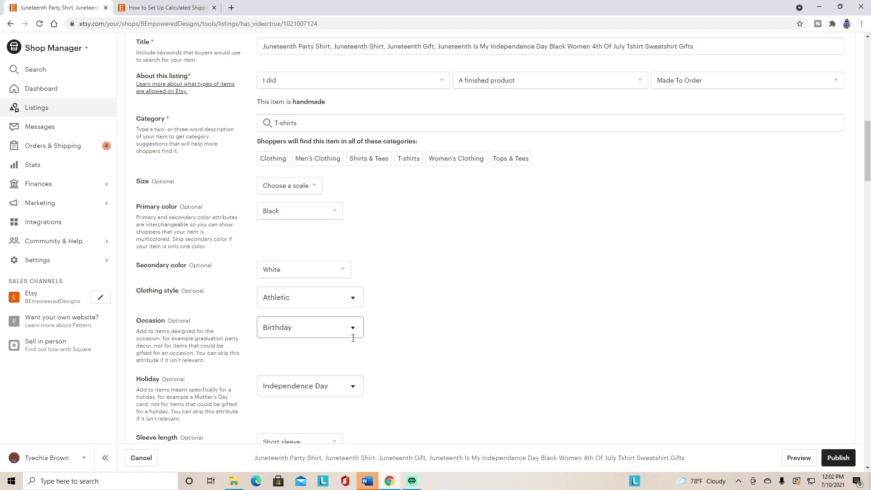
Check the occasion, holiday, sleeve length and neckline options of the listing, keeping the existing selections.
scroll(353, 338, down, 2)
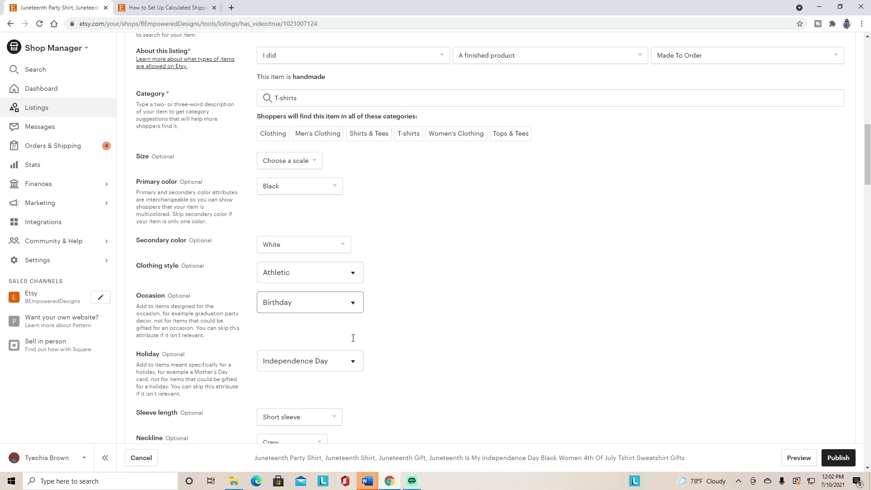
click(353, 299)
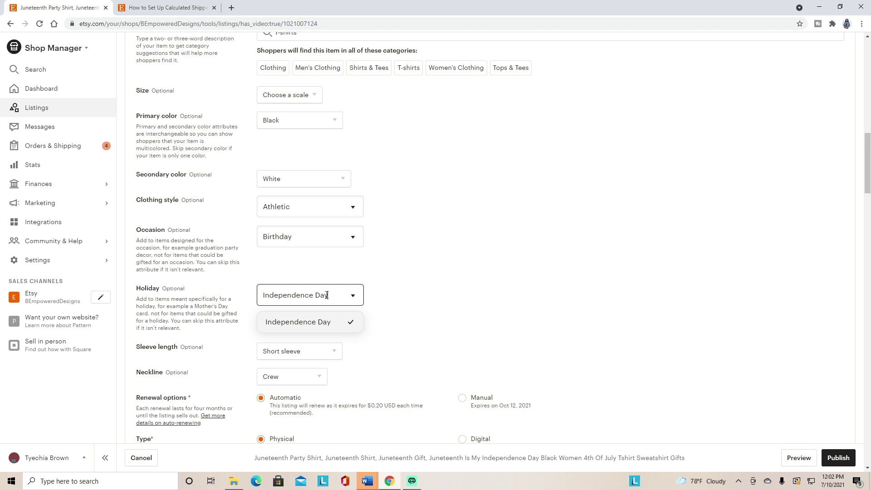
click(219, 321)
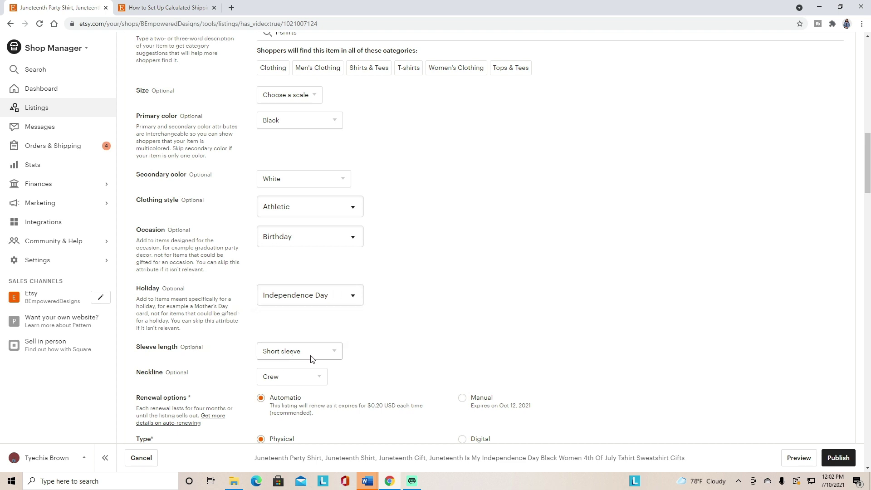
click(333, 350)
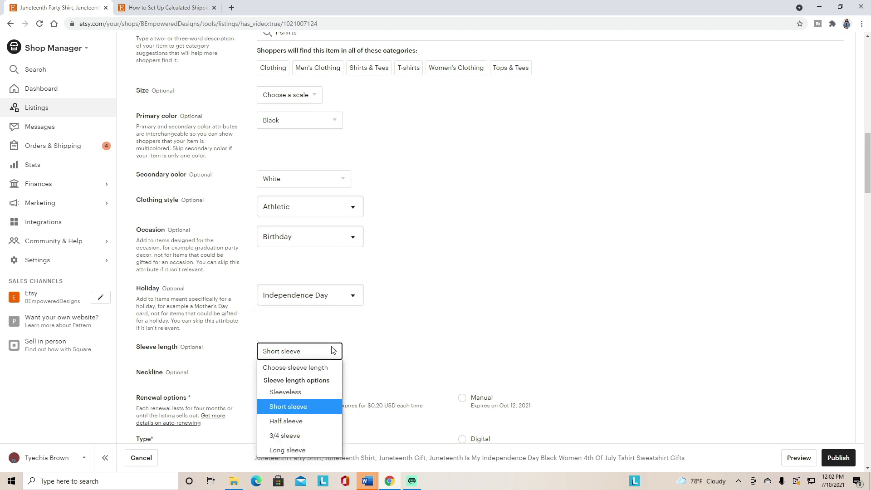
click(212, 379)
click(323, 381)
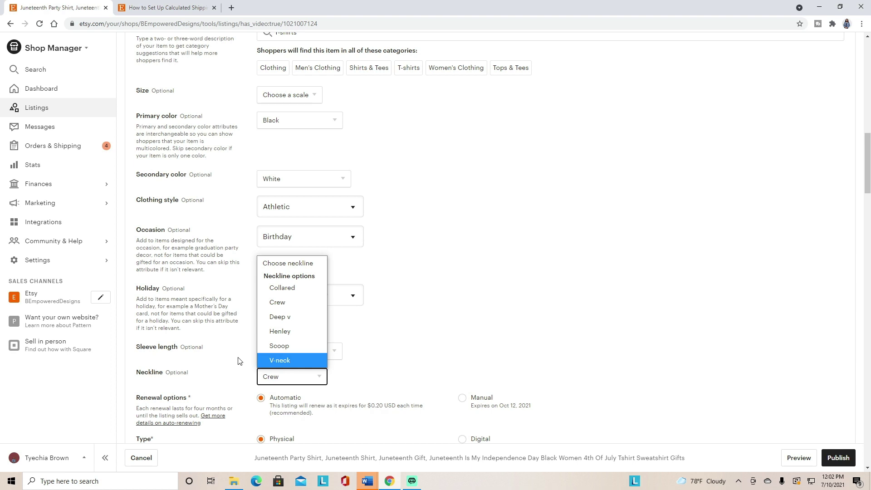
click(256, 332)
Review the renewal and type settings and read the full listing description, including care, shipping and returns information.
scroll(261, 331, down, 2)
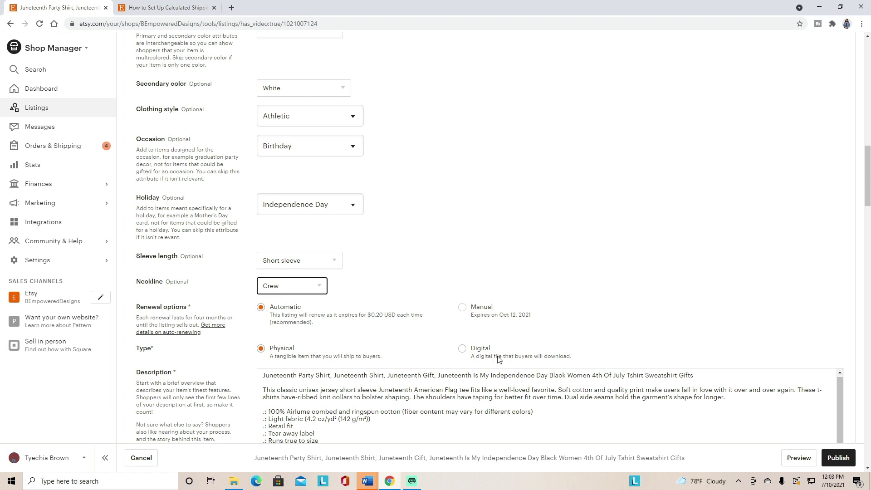
scroll(226, 383, down, 2)
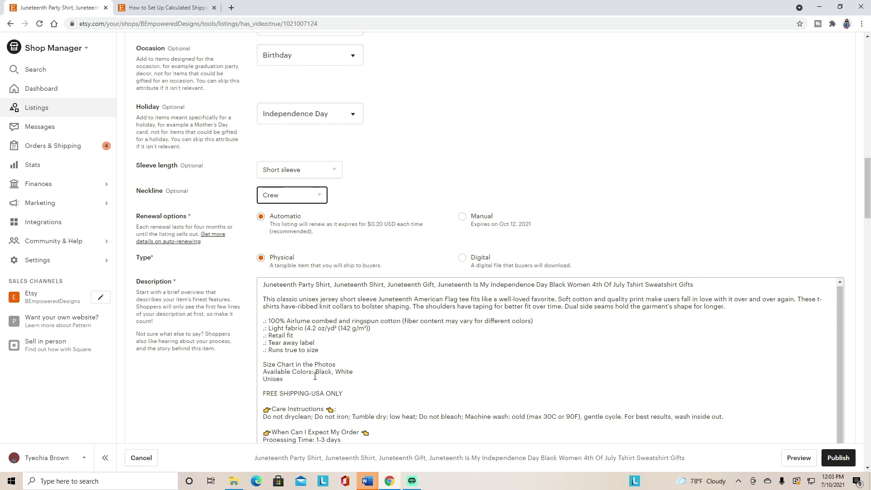
scroll(315, 376, down, 1)
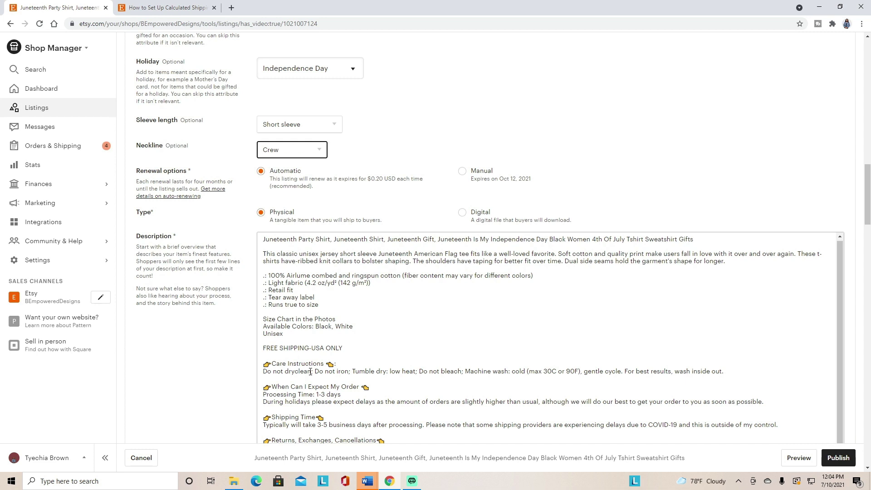
scroll(316, 371, down, 1)
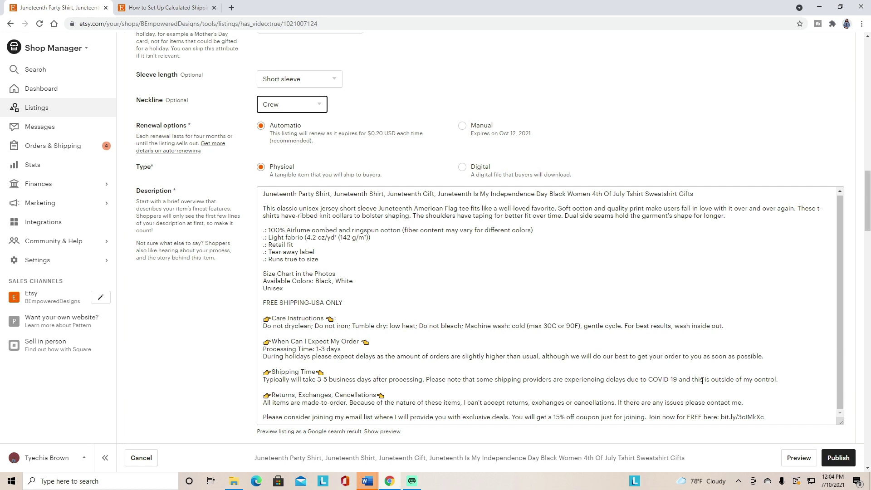
scroll(620, 363, down, 1)
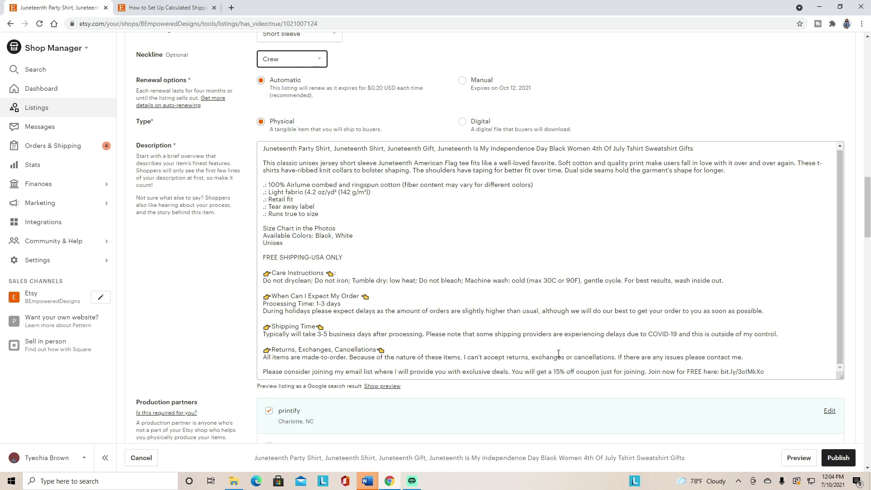
scroll(556, 363, down, 1)
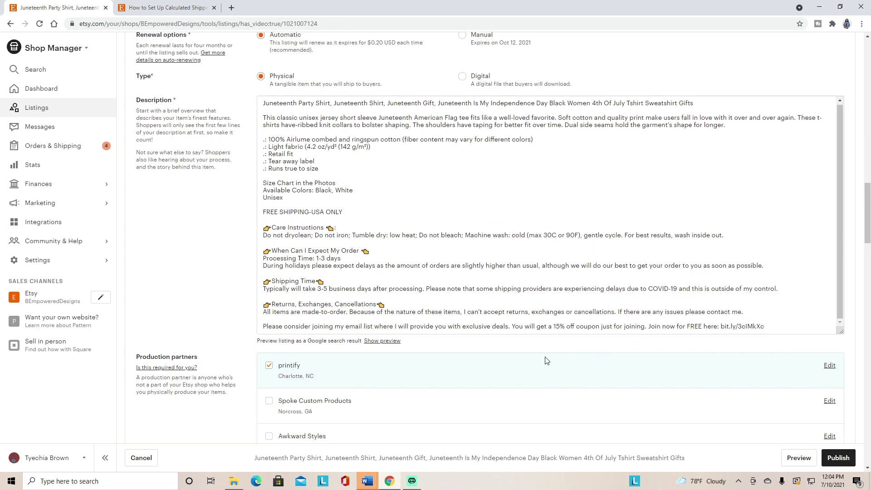
Review the listing's production partners, shop section, tags and materials.
scroll(546, 357, down, 2)
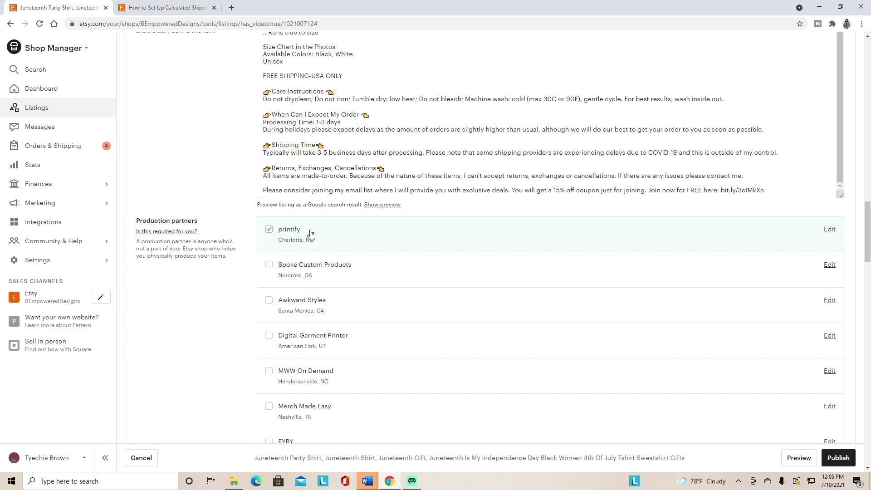
scroll(252, 242, down, 4)
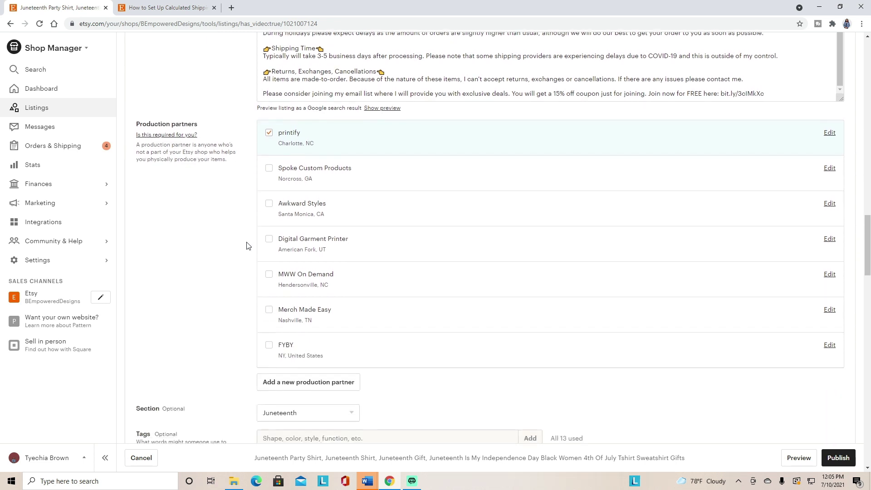
scroll(247, 249, down, 2)
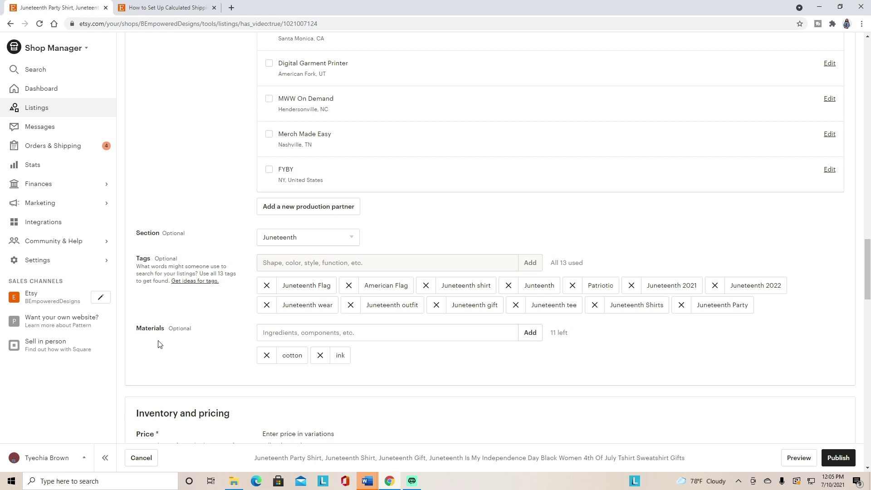
Examine the inventory and pricing section and the SKU and price of each color and size variation.
scroll(309, 377, down, 5)
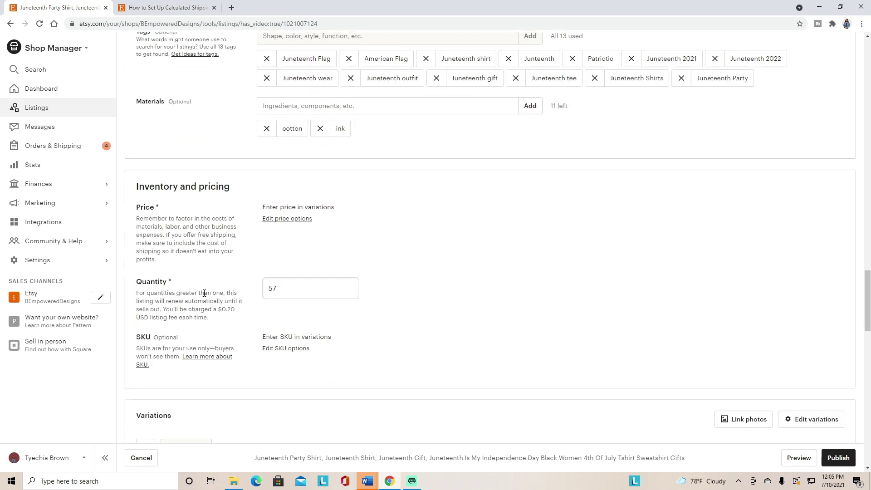
scroll(204, 293, down, 3)
scroll(204, 293, down, 4)
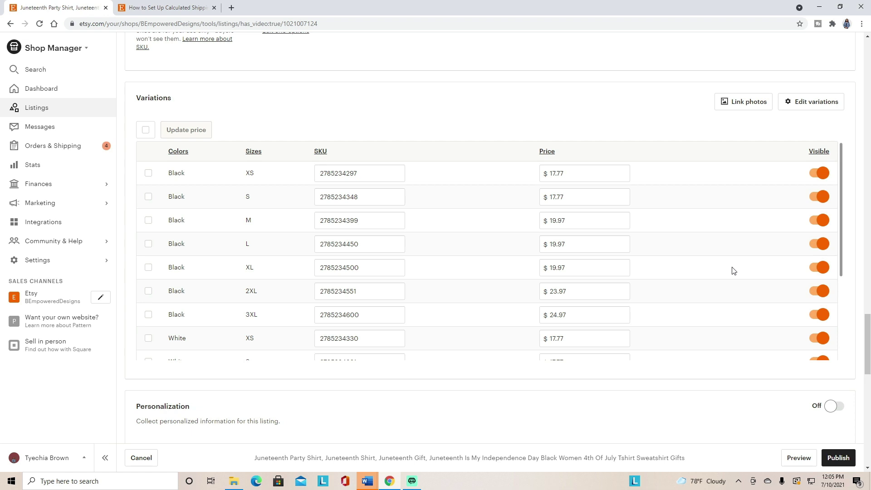
scroll(679, 408, down, 1)
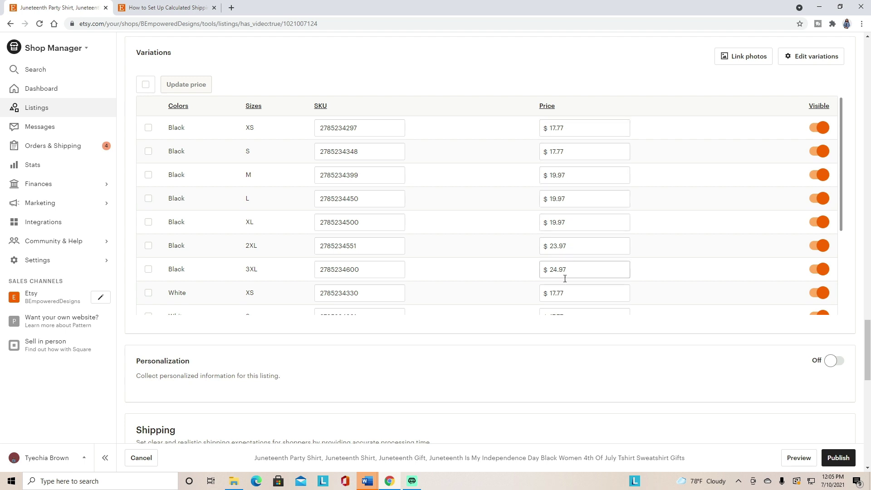
Open the shipping profile used by this listing and review its origin, processing time, delivery times and prices per destination.
scroll(603, 334, down, 3)
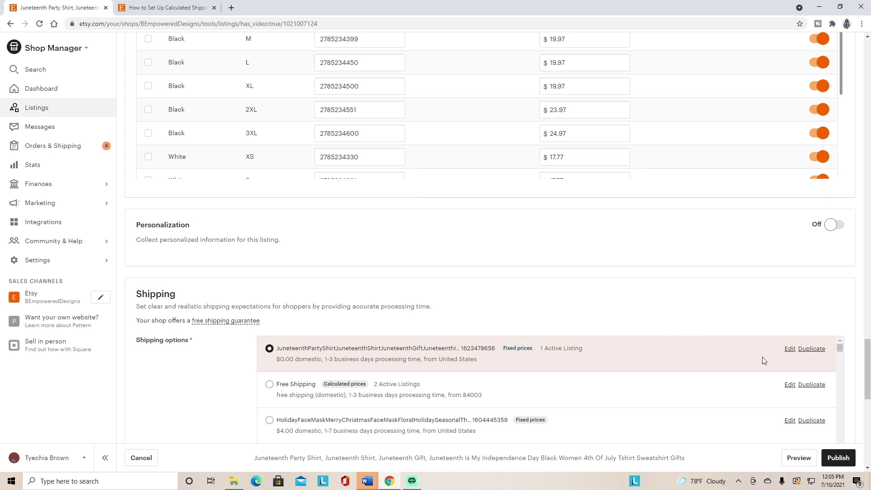
click(788, 350)
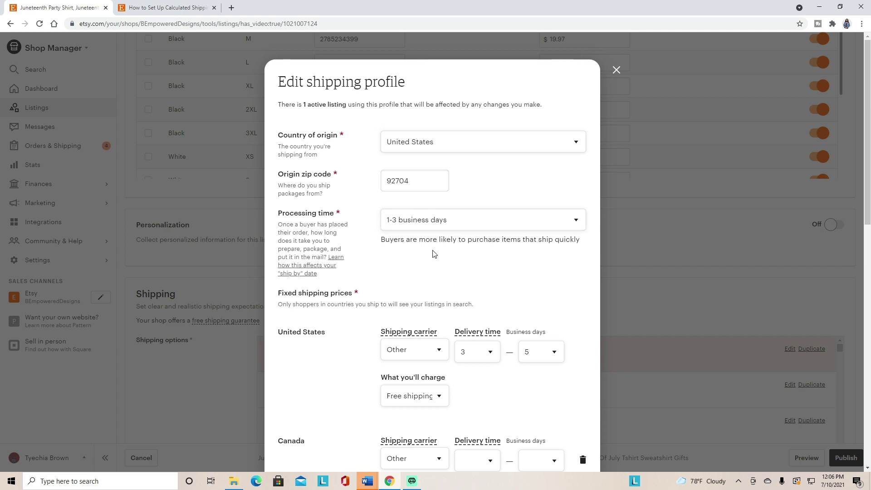
scroll(434, 254, down, 2)
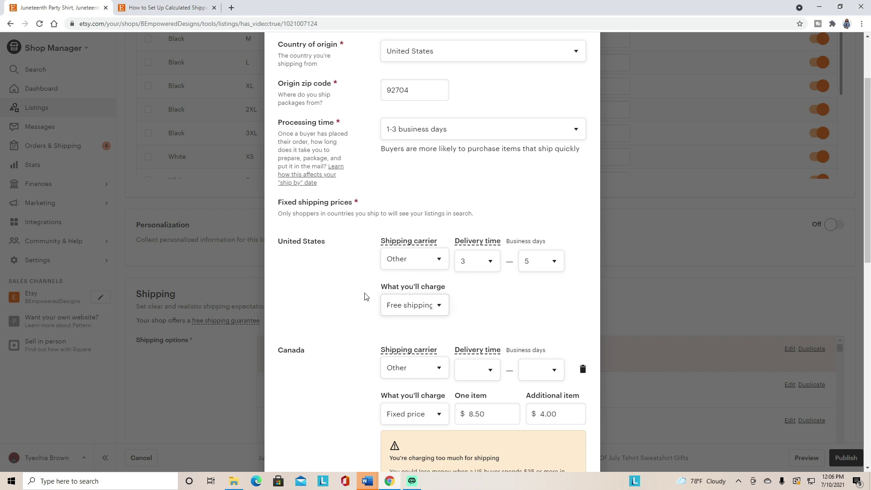
scroll(352, 345, down, 3)
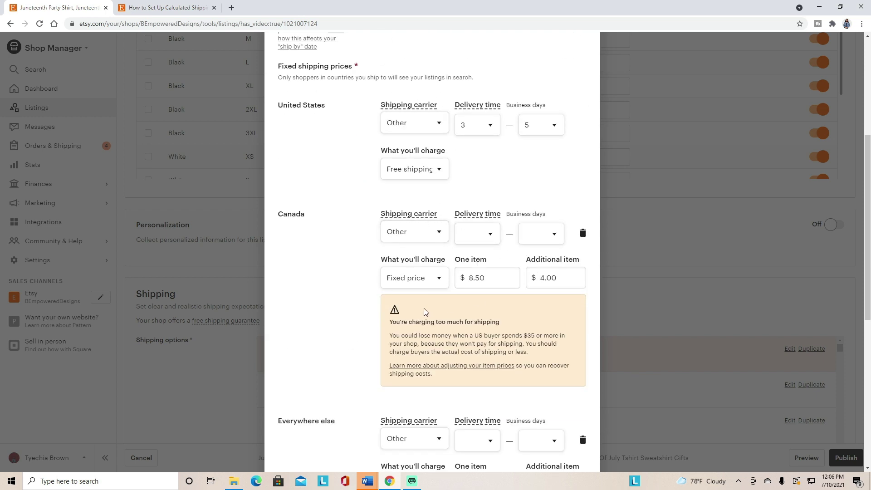
scroll(425, 310, down, 7)
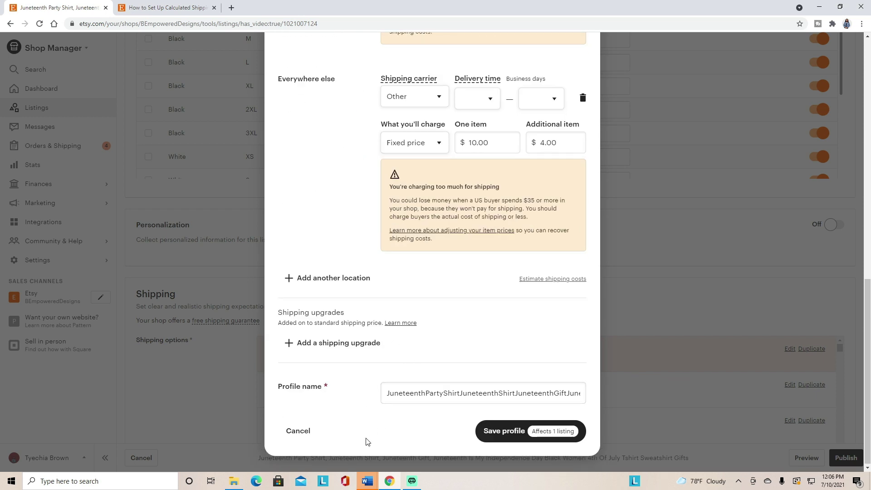
Close the shipping profile without saving and review the listing's item weight, packed size, shipping price preview and Etsy Ads settings.
click(299, 436)
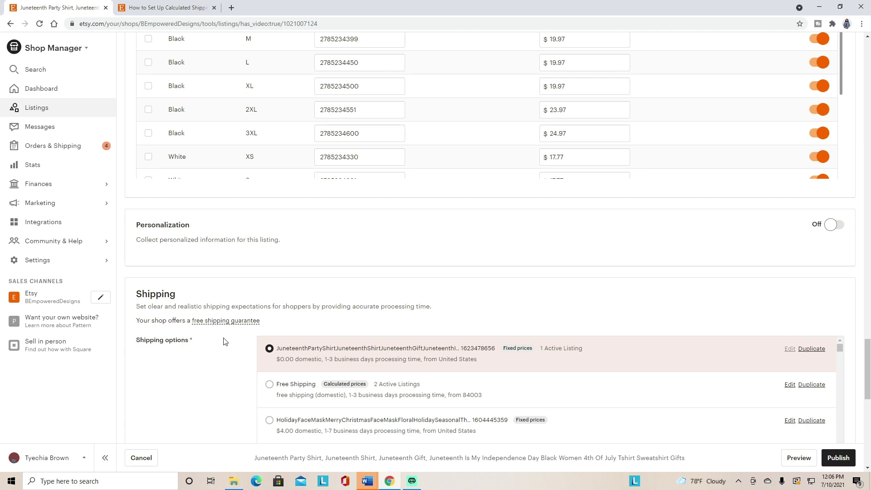
mouse_move(251, 325)
scroll(528, 247, down, 6)
scroll(242, 211, down, 4)
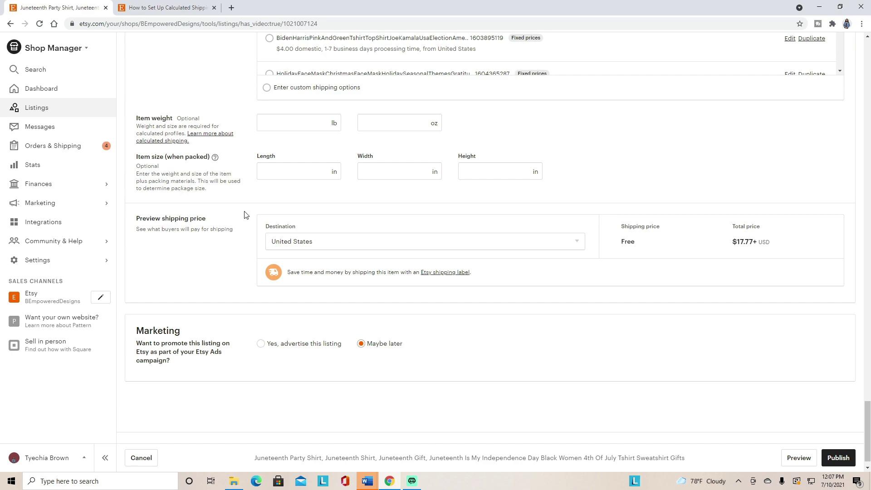
scroll(598, 369, down, 1)
Go back through the listing form to its title and photos at the beginning.
scroll(807, 385, up, 3)
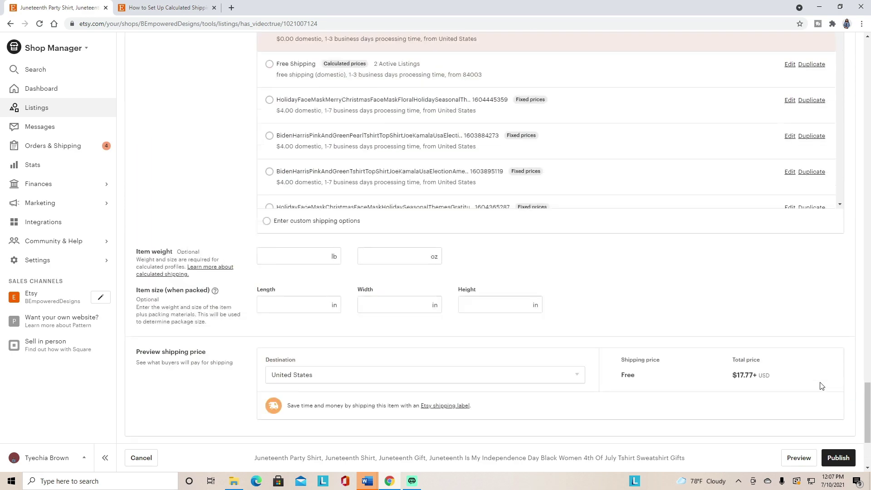
scroll(822, 386, up, 15)
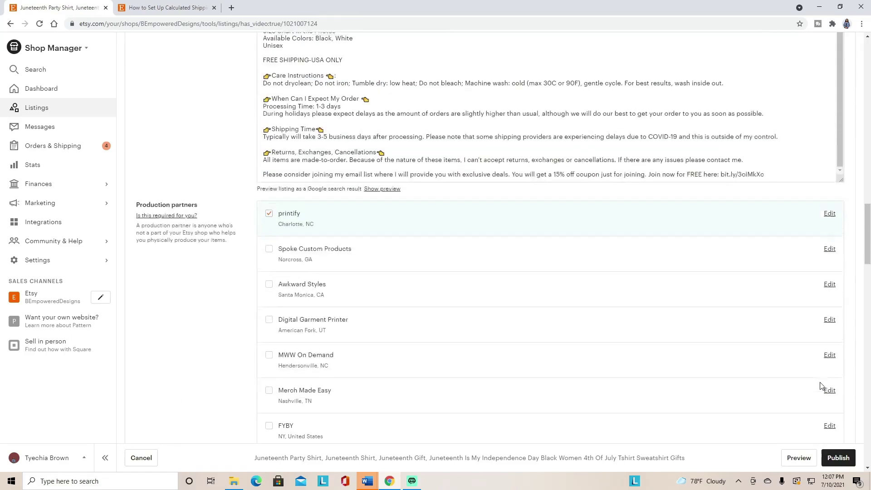
scroll(822, 386, up, 15)
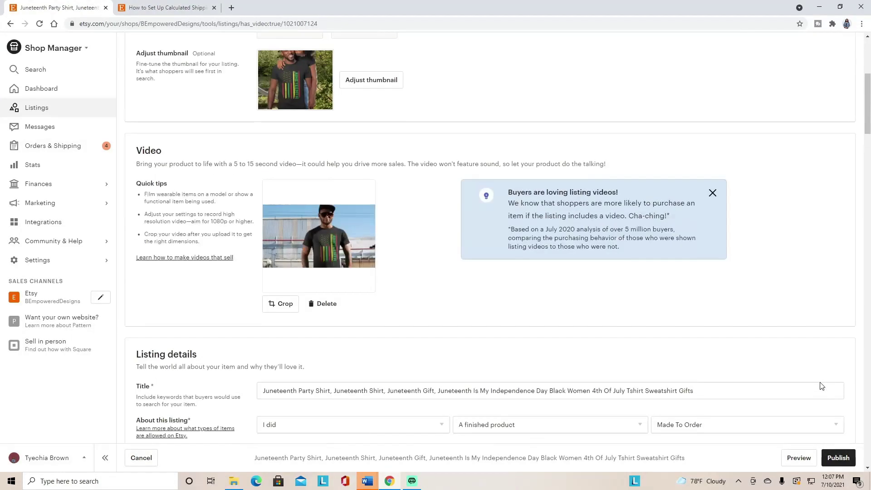
scroll(822, 386, up, 6)
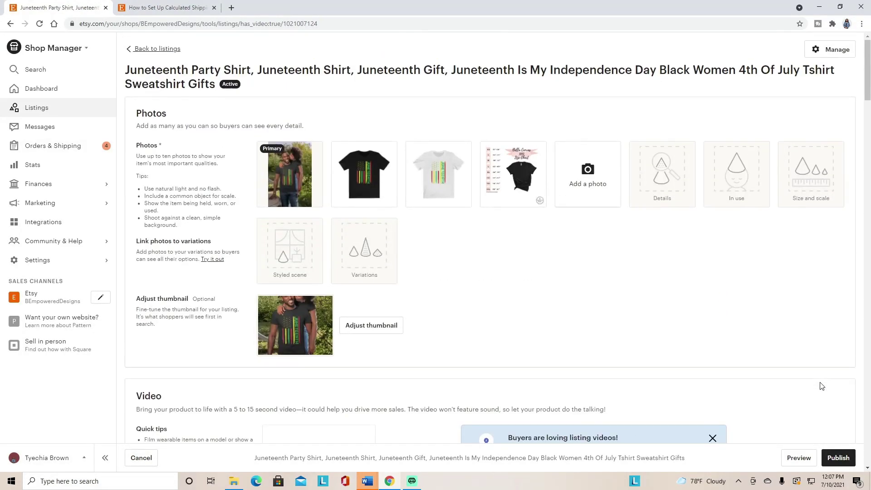